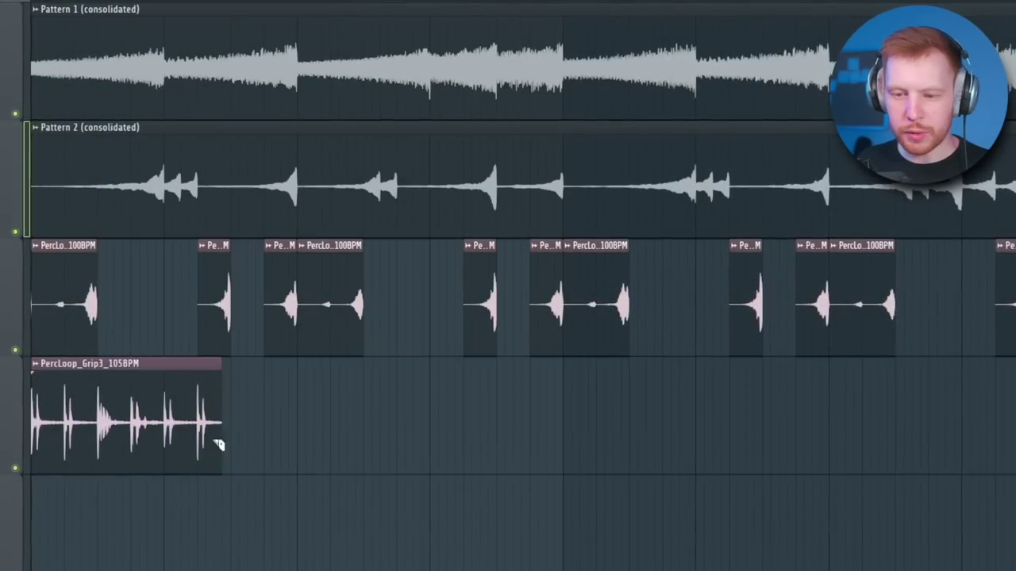
- Set the Piano rev audio clip's time-stretching mode to Stretch
scroll(217, 447, "up", 2)
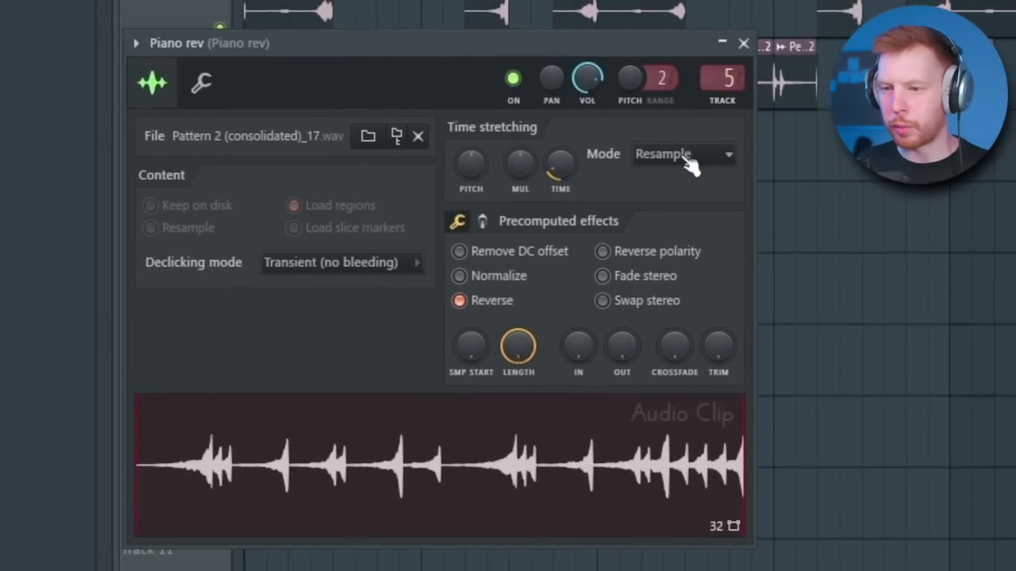
left_click(680, 153)
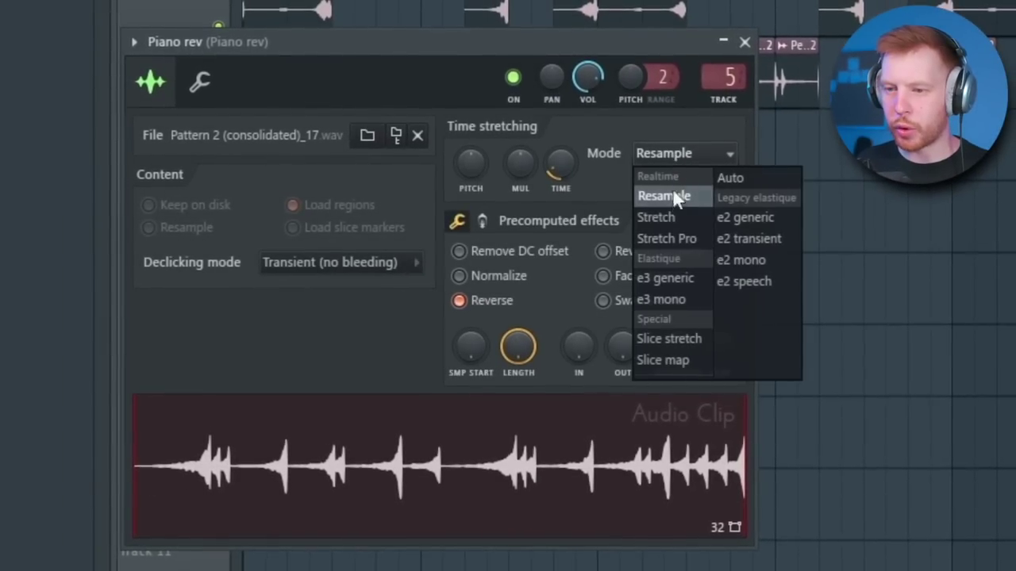
left_click(666, 214)
left_click_drag(664, 76, 664, 49)
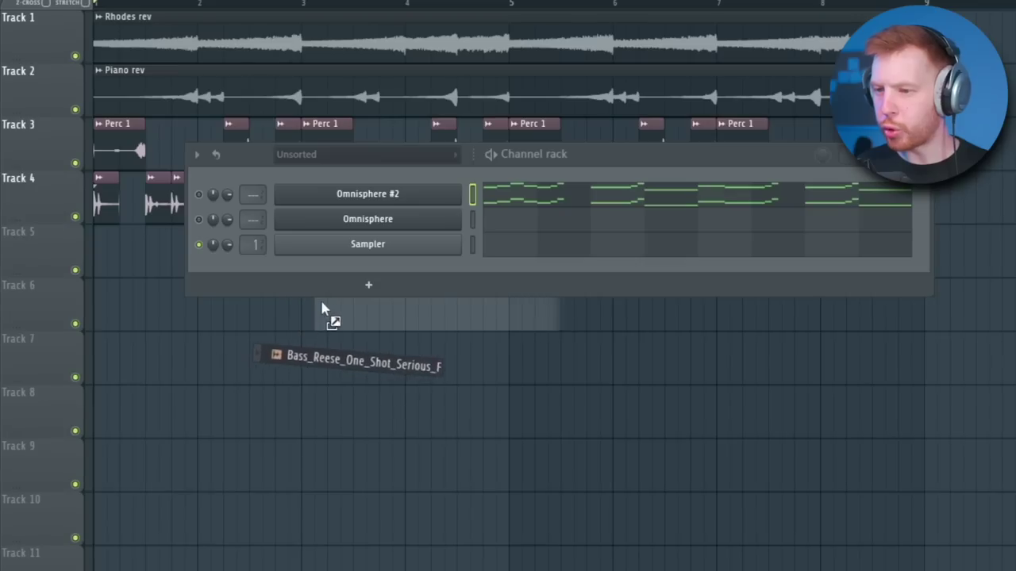
- Add the Bass_Reese_One_Shot_Serious_F sample as a new channel and open its sample settings
left_click_drag(324, 309, 347, 278)
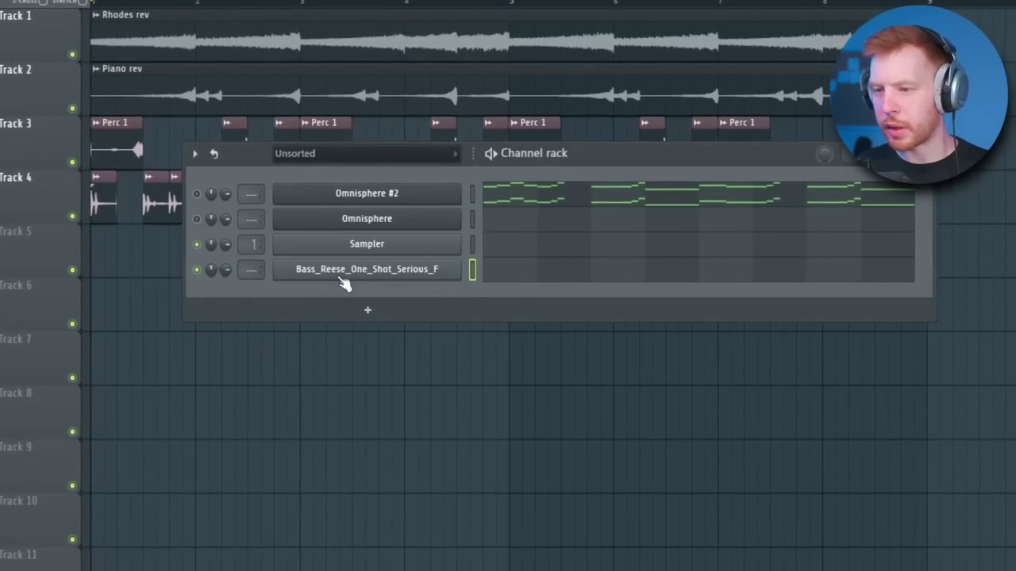
left_click(343, 275)
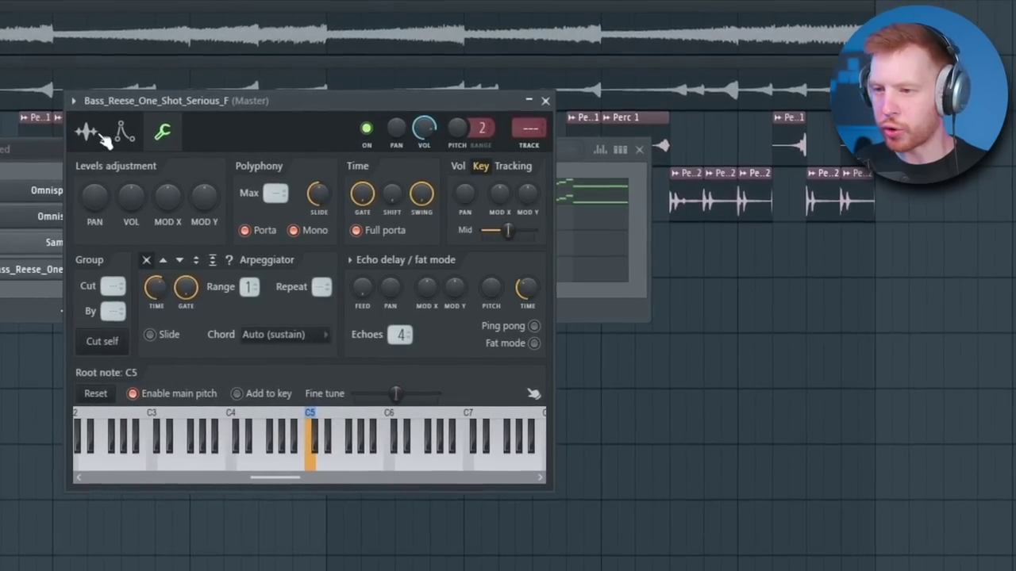
left_click(86, 132)
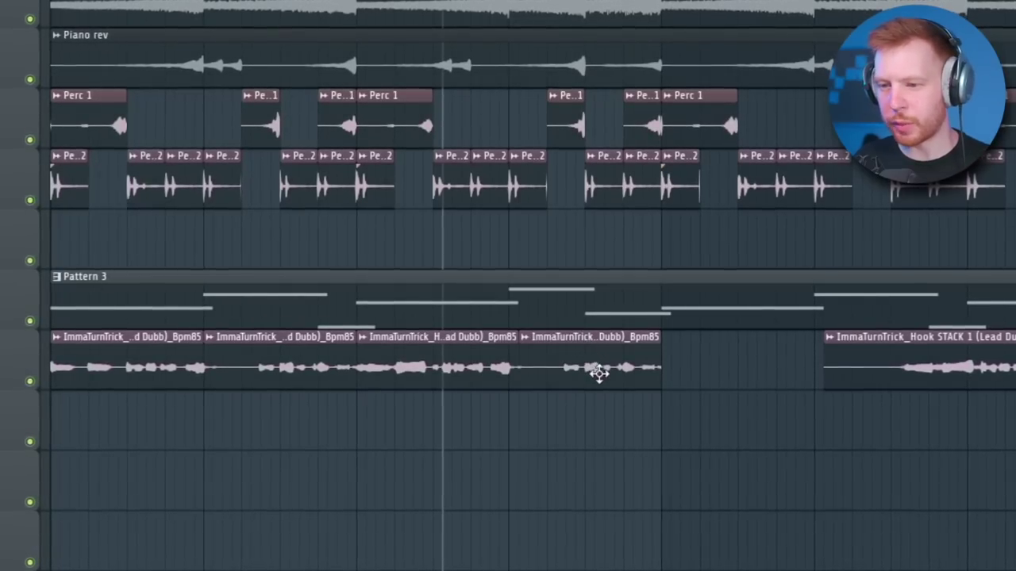
scroll(598, 375, "down", 2, "ctrl")
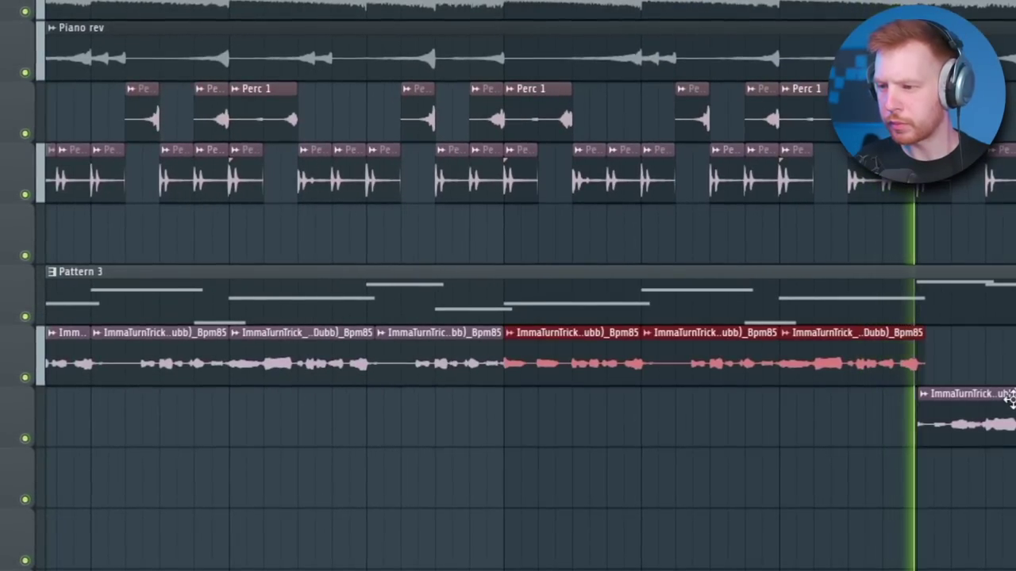
scroll(1012, 405, "up", 4, "ctrl")
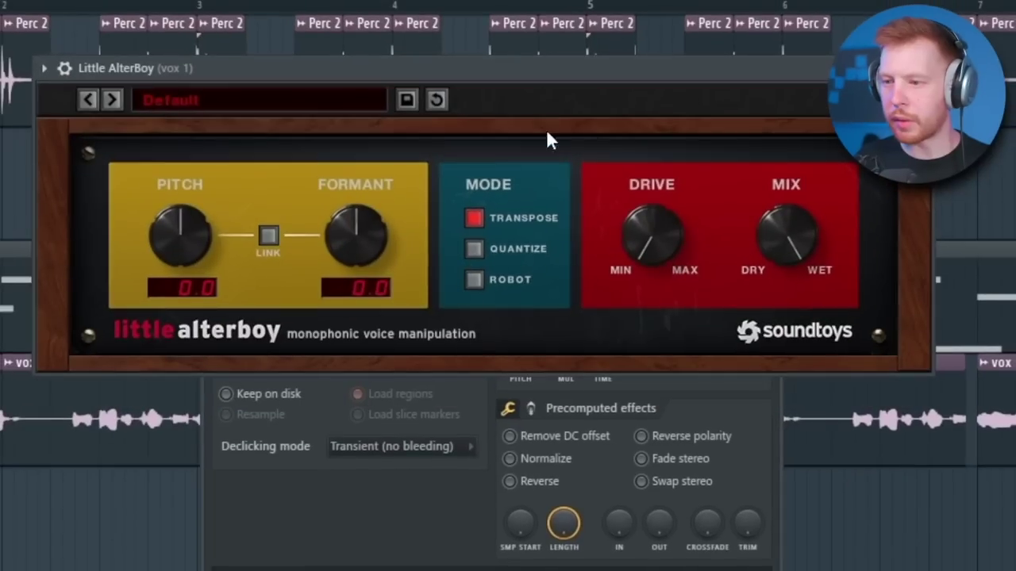
- Lower Dirty Filter's low-pass cutoff on vox 1 and raise the mix of its ValhallaVintageVerb reverb
left_click(742, 429)
left_click(768, 244)
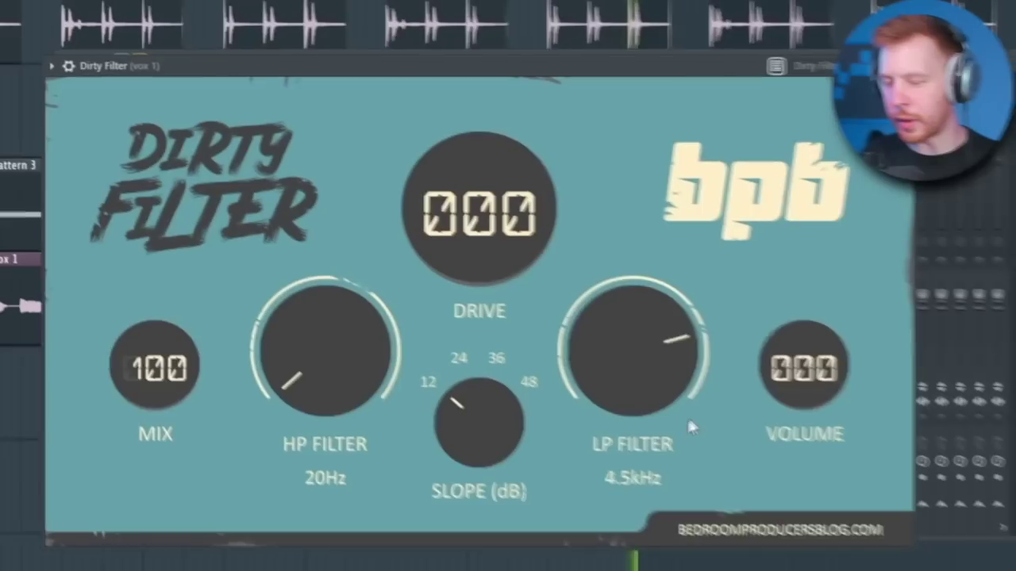
left_click_drag(686, 421, 685, 460)
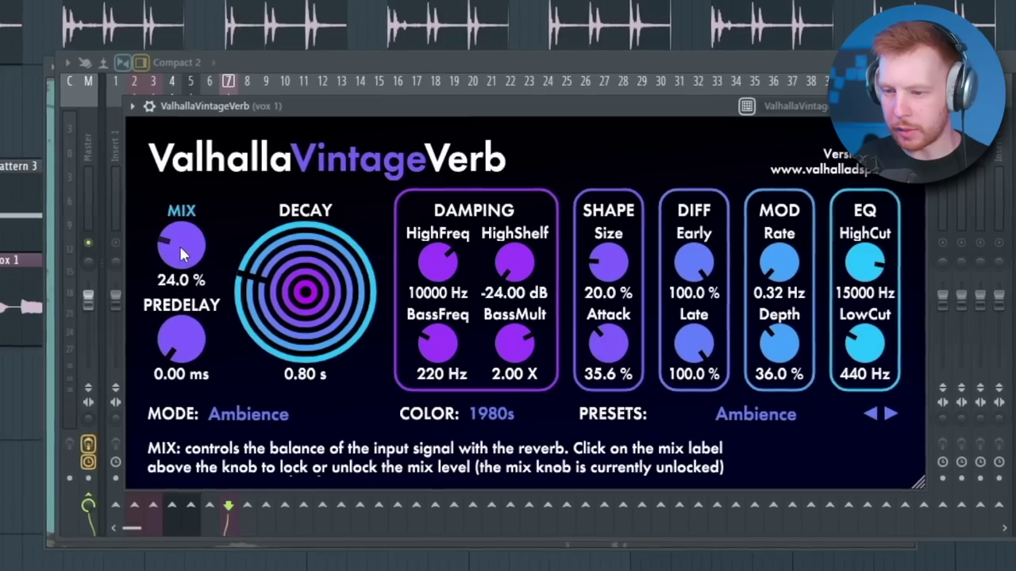
left_click_drag(179, 246, 189, 213)
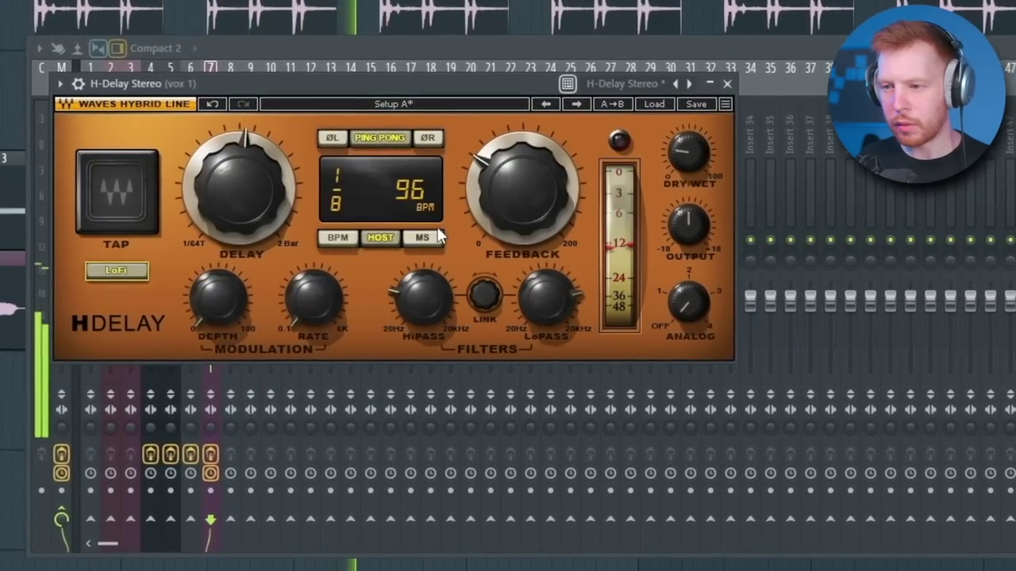
mouse_move(464, 212)
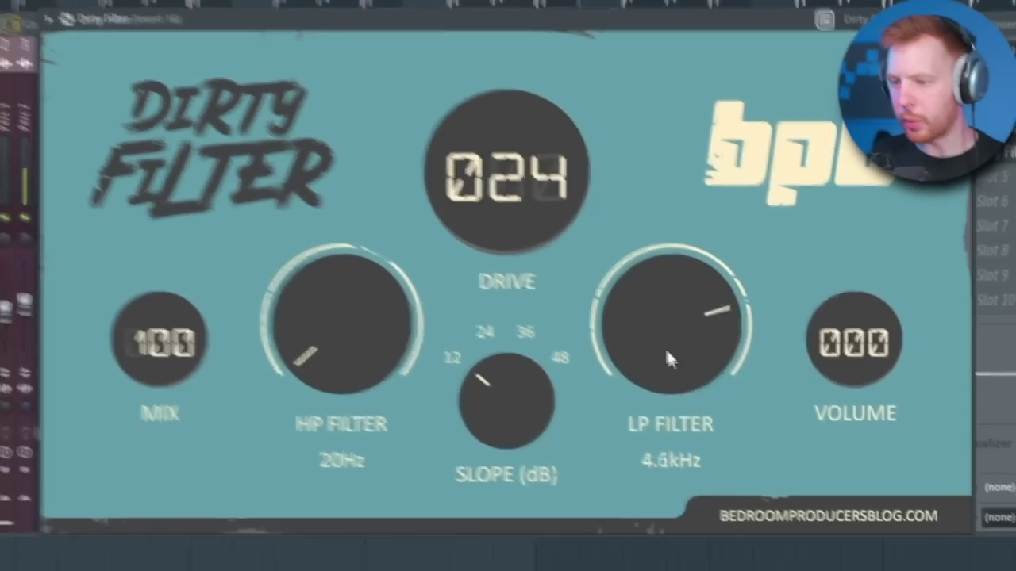
- Lower the low-pass cutoff of the Dirty Filter that has its drive at 24
left_click_drag(669, 356, 681, 373)
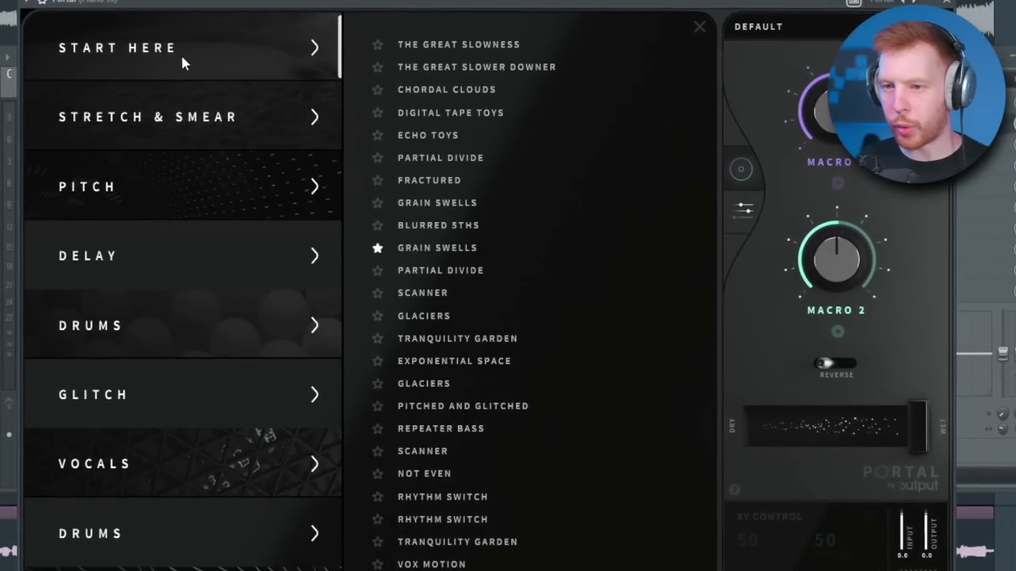
- Load Portal's Crystaline Ascent preset from the Delay category on Piano hi and reduce its wet mix
left_click(182, 111)
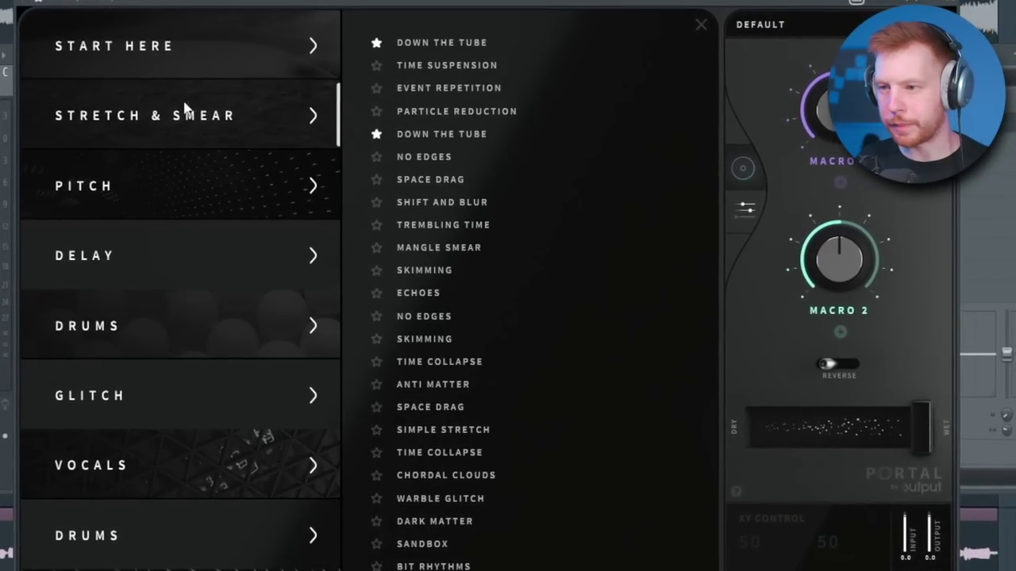
left_click(556, 132)
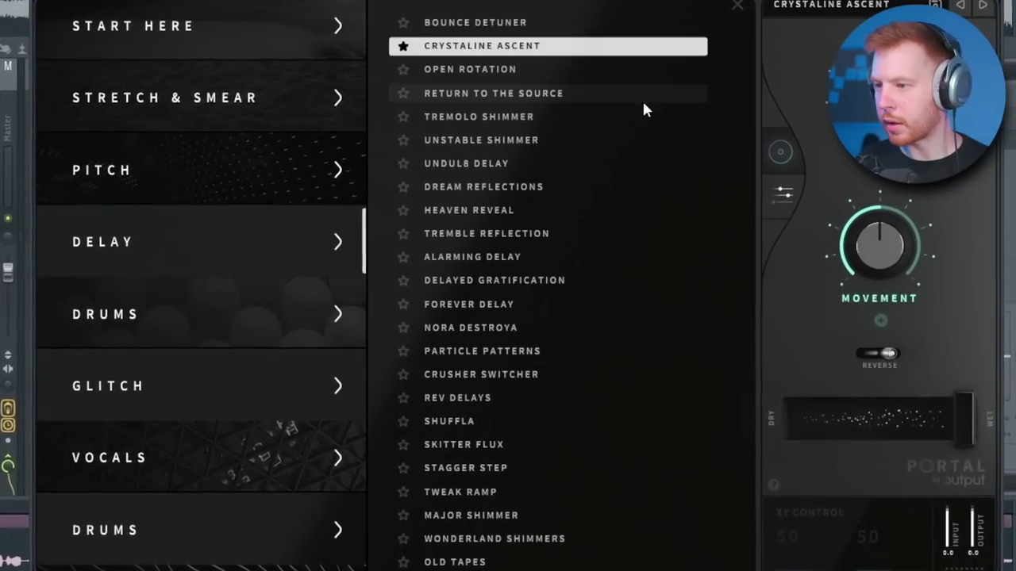
left_click_drag(962, 417, 867, 419)
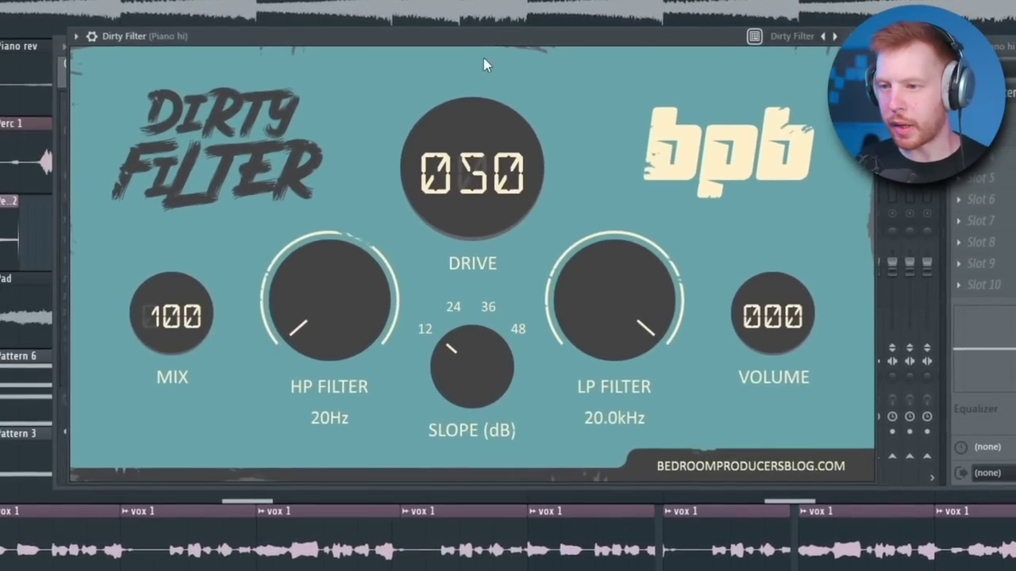
- Lower the drive and the low-pass cutoff of Dirty Filter on Piano hi
left_click_drag(424, 321, 435, 360)
left_click_drag(649, 317, 651, 340)
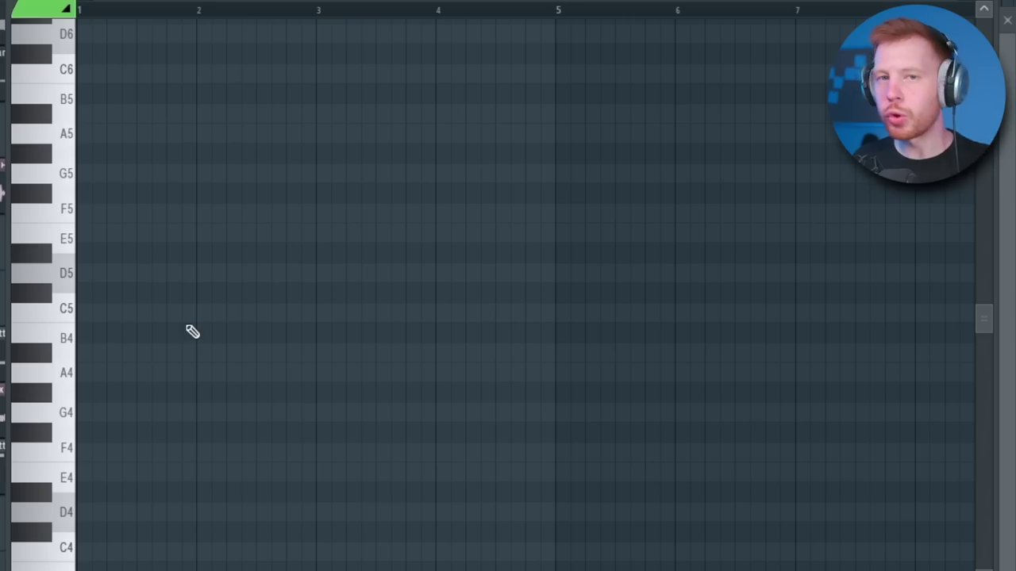
- Write a four-bar kick rhythm of short C5 notes for BD_G&G and repeat it over the following four bars
scroll(103, 311, "up", 2)
left_click(101, 308)
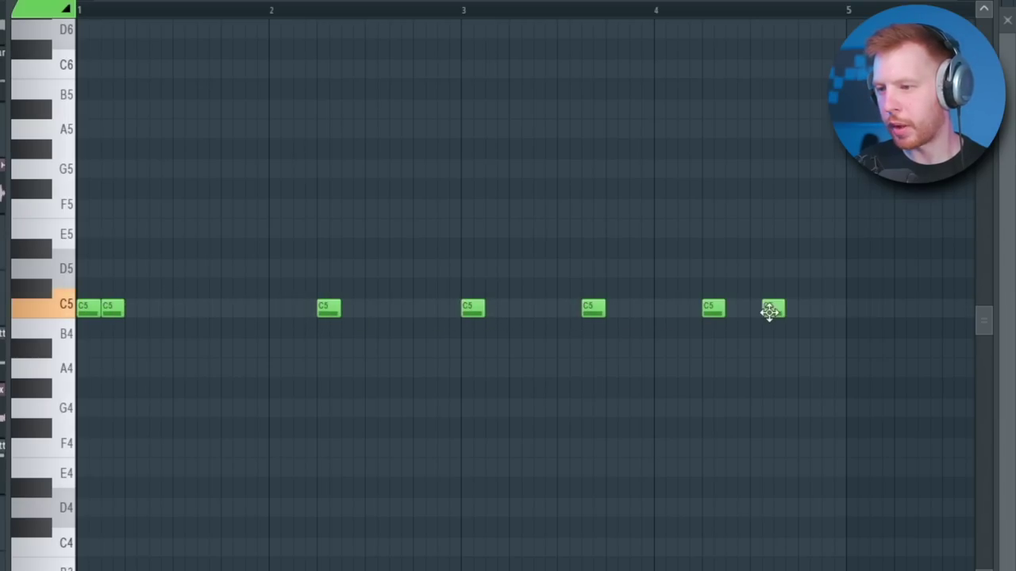
key("ctrl+a")
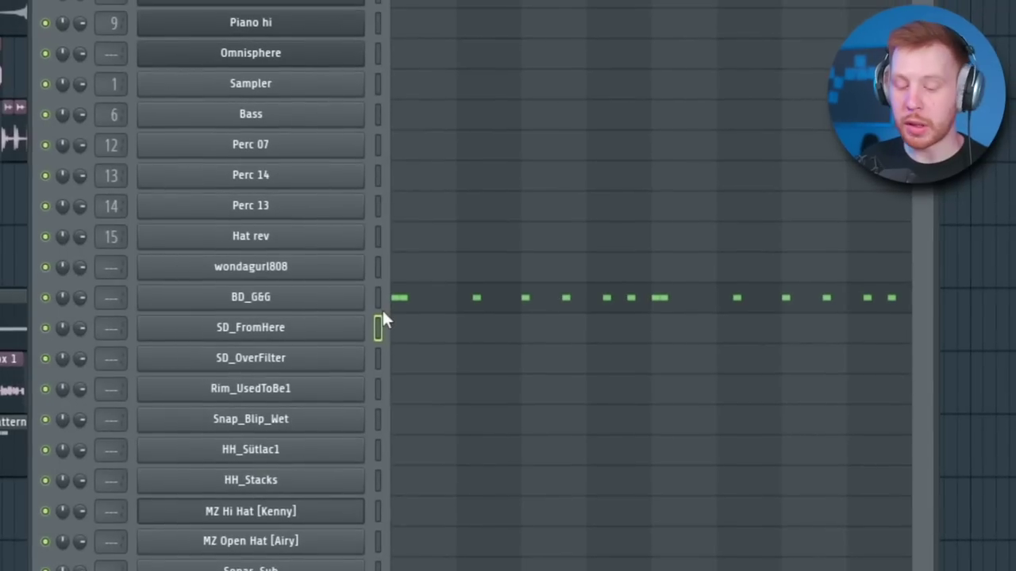
- Select the SD_OverFilter snare channel and the MZ Open Hat [Airy] channel in turn
left_click(375, 359)
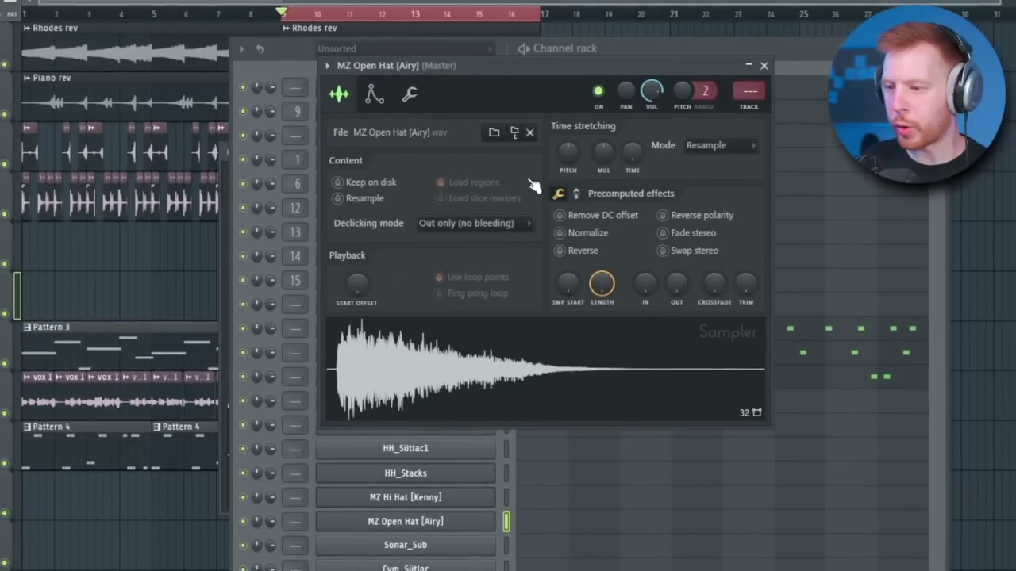
left_click(534, 518)
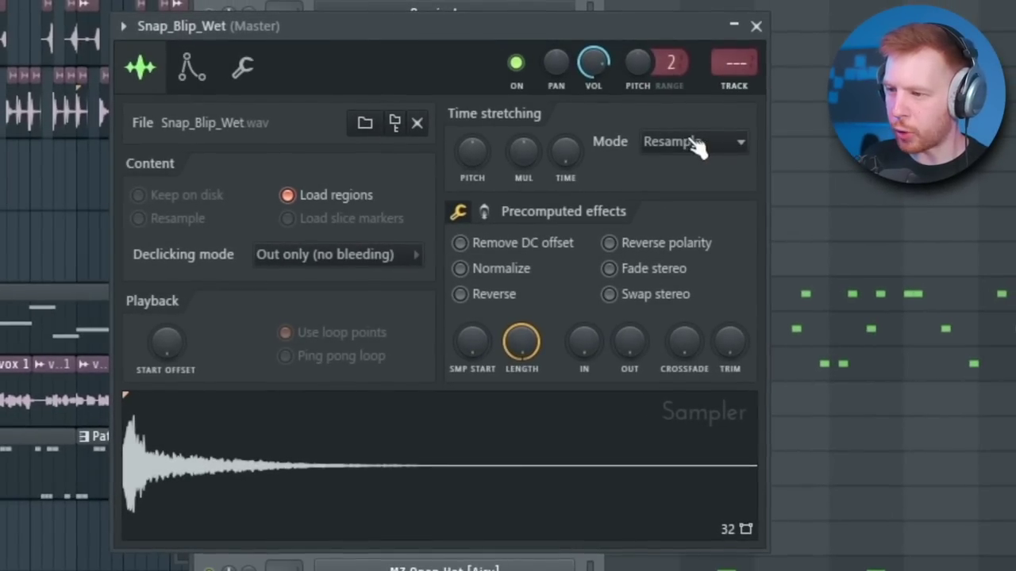
- Set Snap_Blip_Wet's time-stretching mode to Stretch with a stretch time of 1 bar, and close its settings
left_click(697, 147)
left_click(677, 208)
right_click(563, 147)
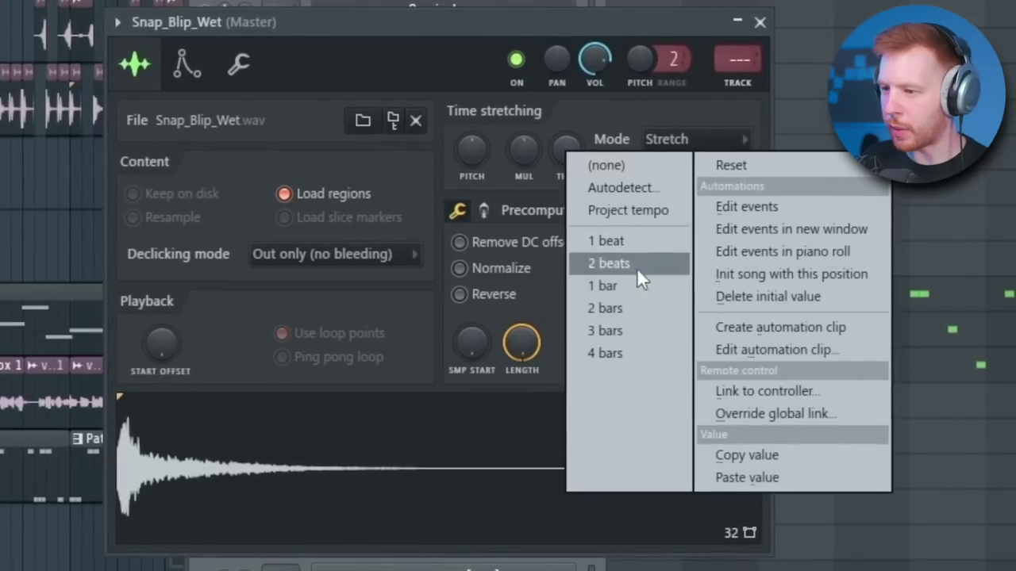
left_click(632, 287)
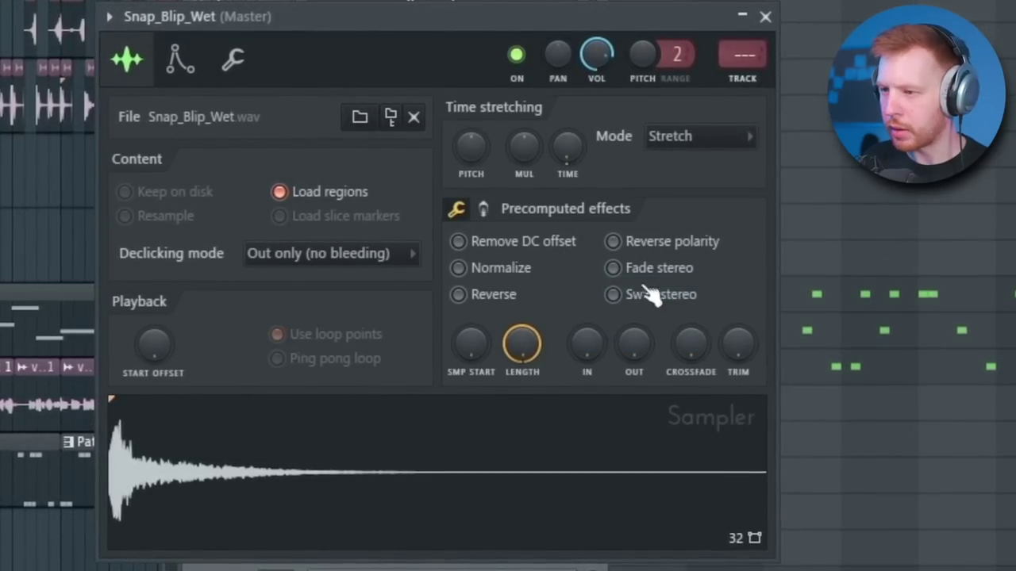
left_click(768, 12)
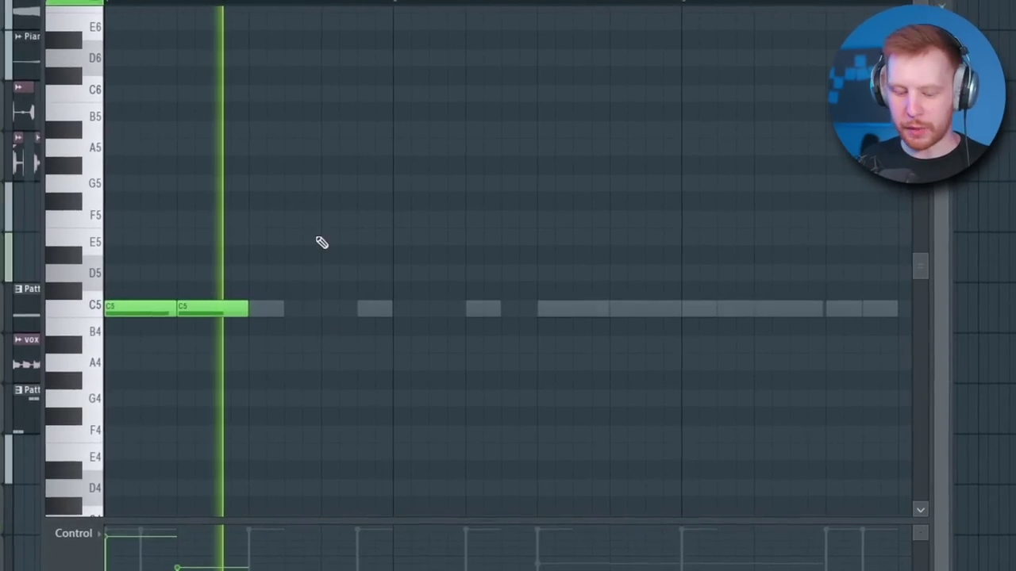
- Duplicate the two-note C5 hi-hat pattern seven times to build a continuous row of sixteen notes
key("ctrl+b")
key("ctrl+b")
key("ctrl+b")
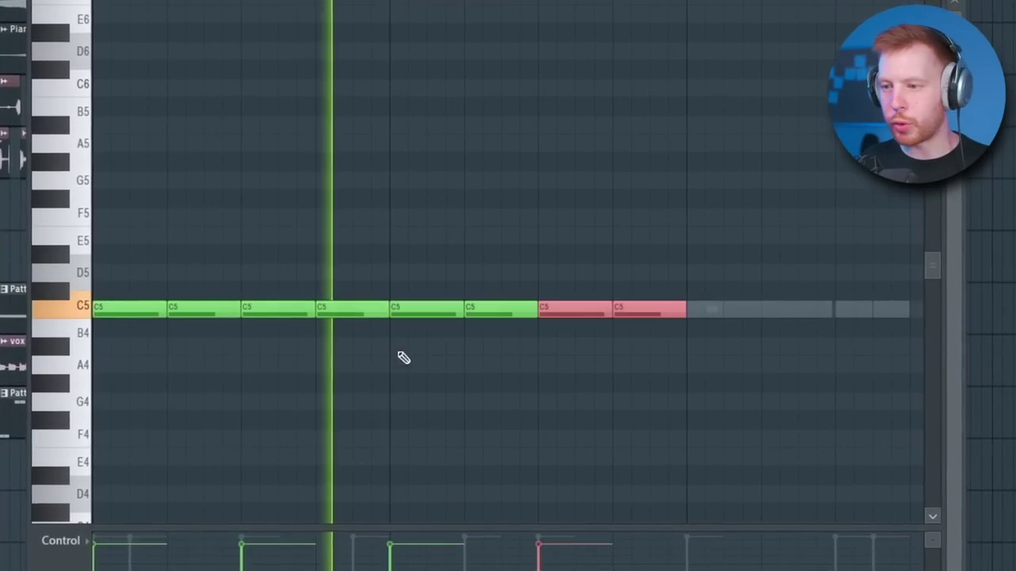
key("ctrl+b")
key("ctrl+b")
key("ctrl+b")
key("ctrl+b")
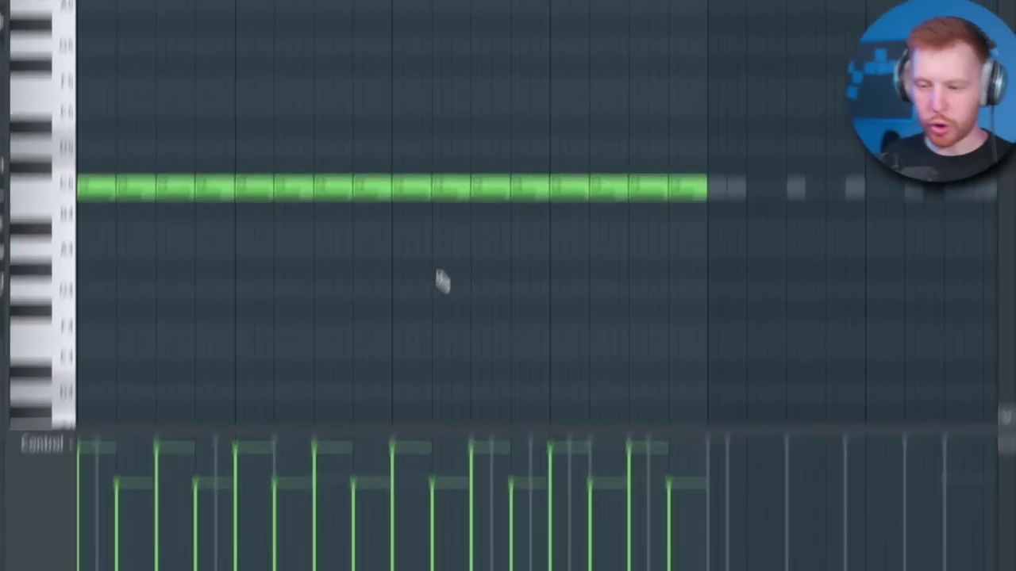
- Randomize the pitch levels of the C5 hi-hat notes with bipolar variation and play the pattern
key("alt+r")
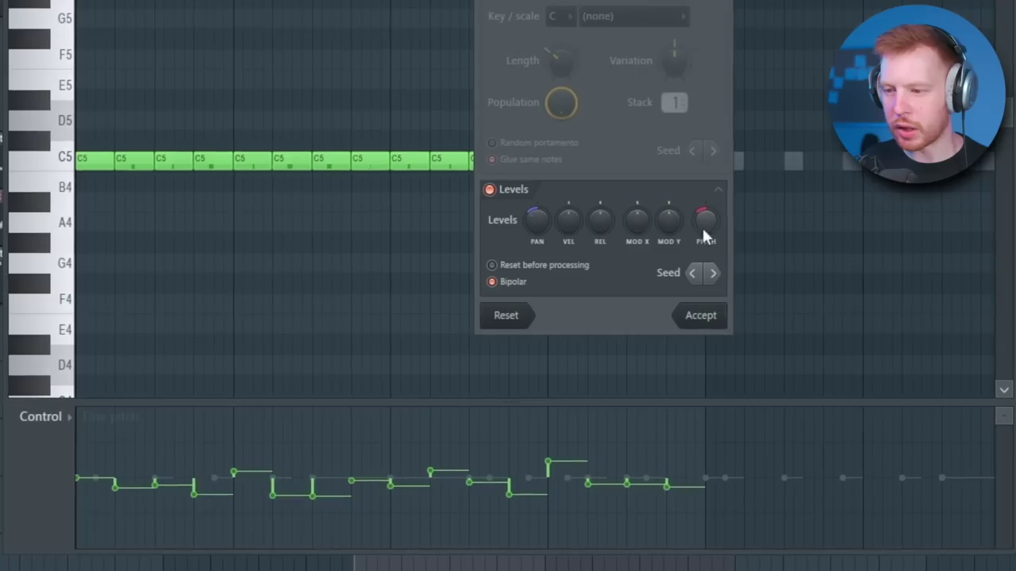
key("space")
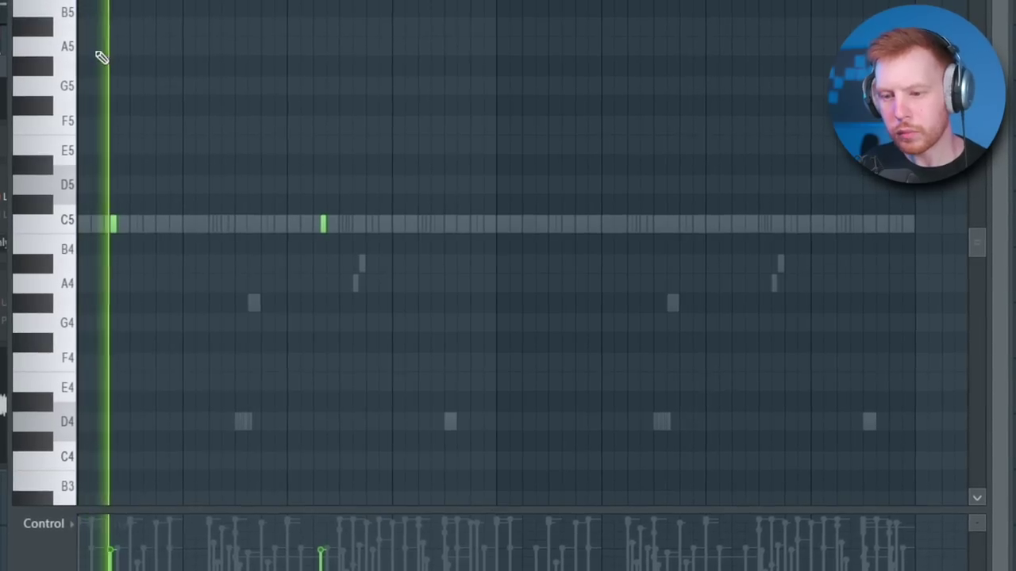
- Open the wondagurl808 notes and shorten the long D5 note so it ends where the G6 note starts
left_click_drag(442, 136, 72, 311)
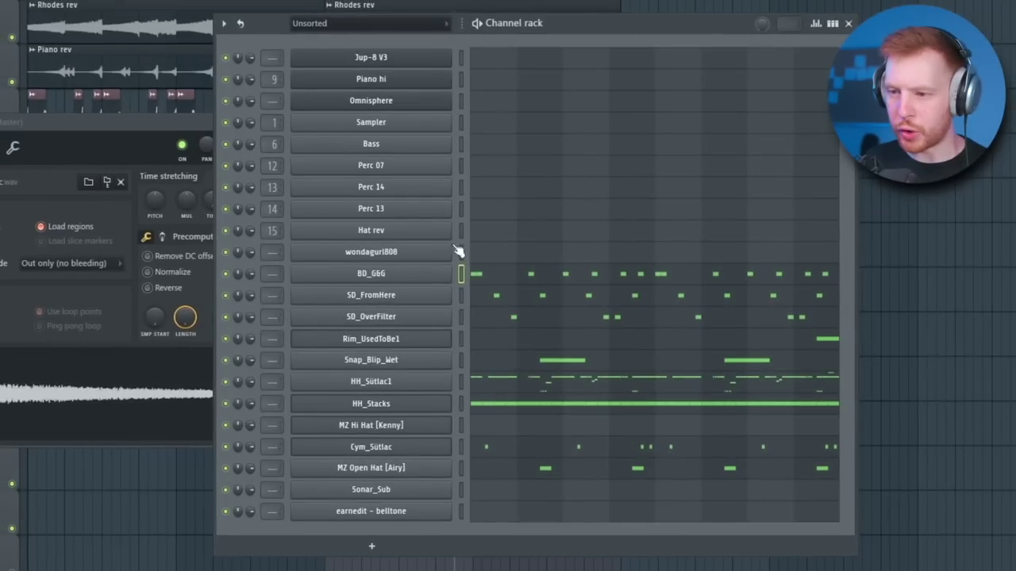
left_click(490, 258)
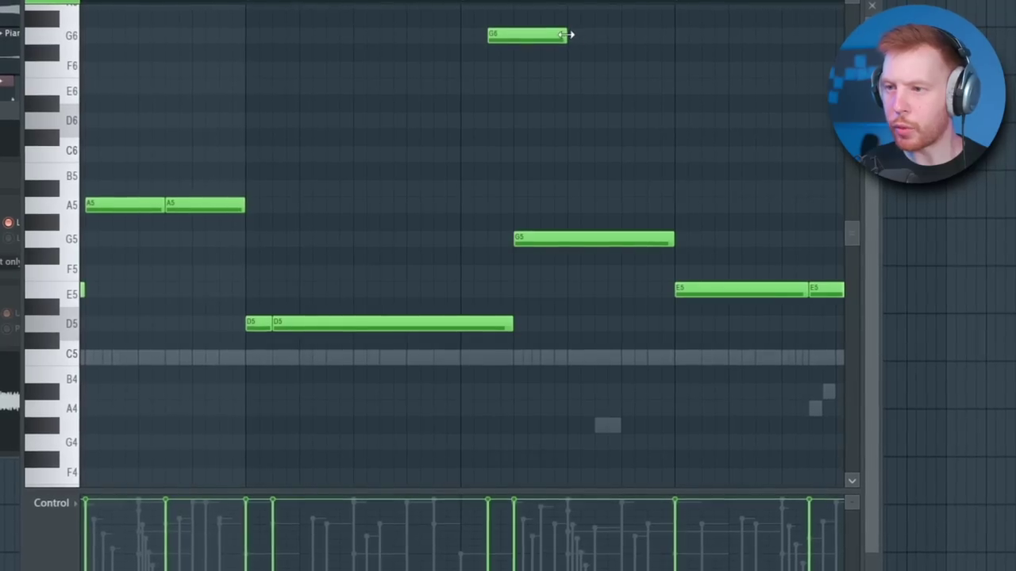
left_click_drag(505, 321, 490, 327)
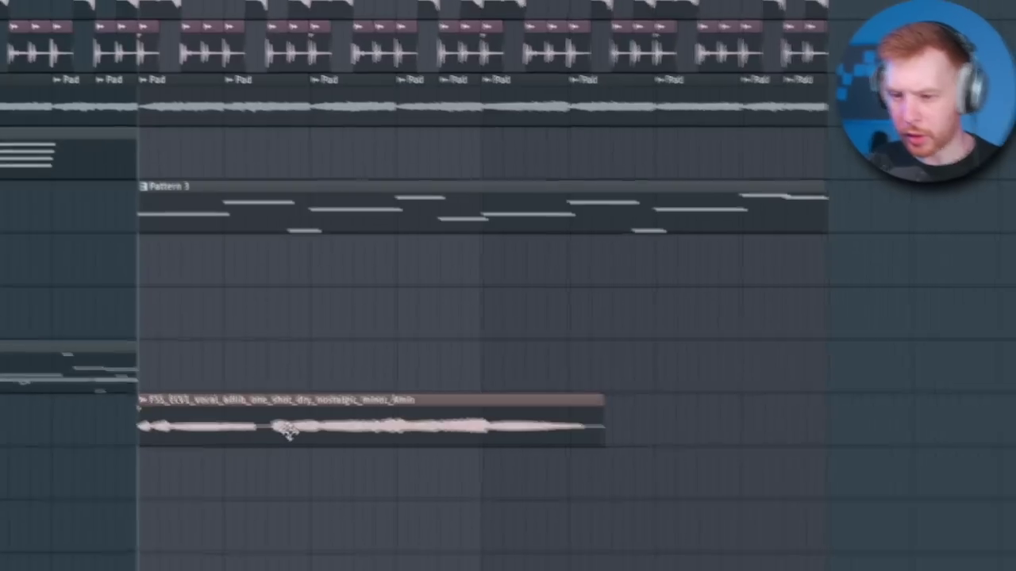
- Open the nostalgic minor vocal adlib clip's settings and change its time-stretching mode
double_click(287, 423)
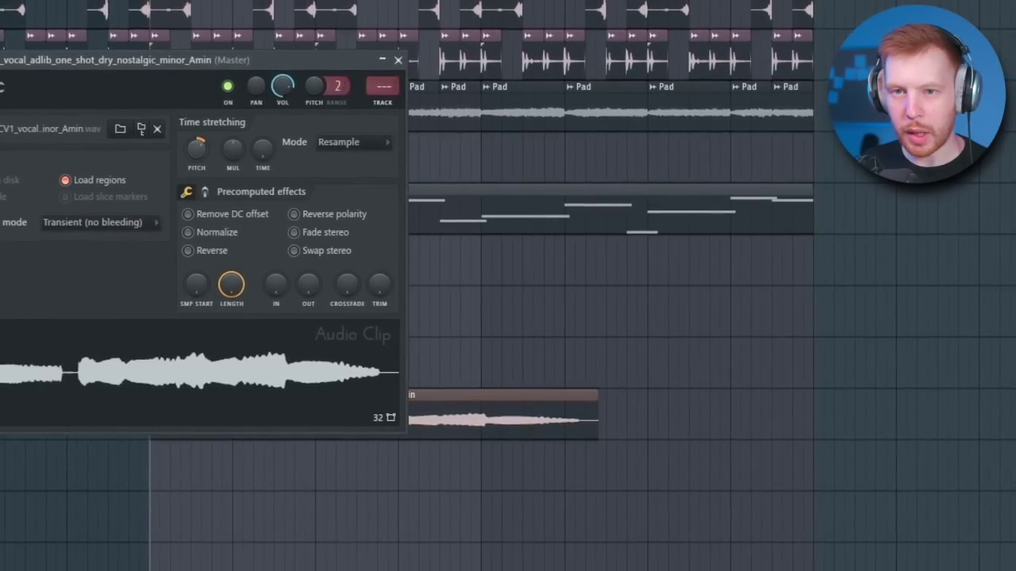
left_click(262, 117)
left_click(253, 166)
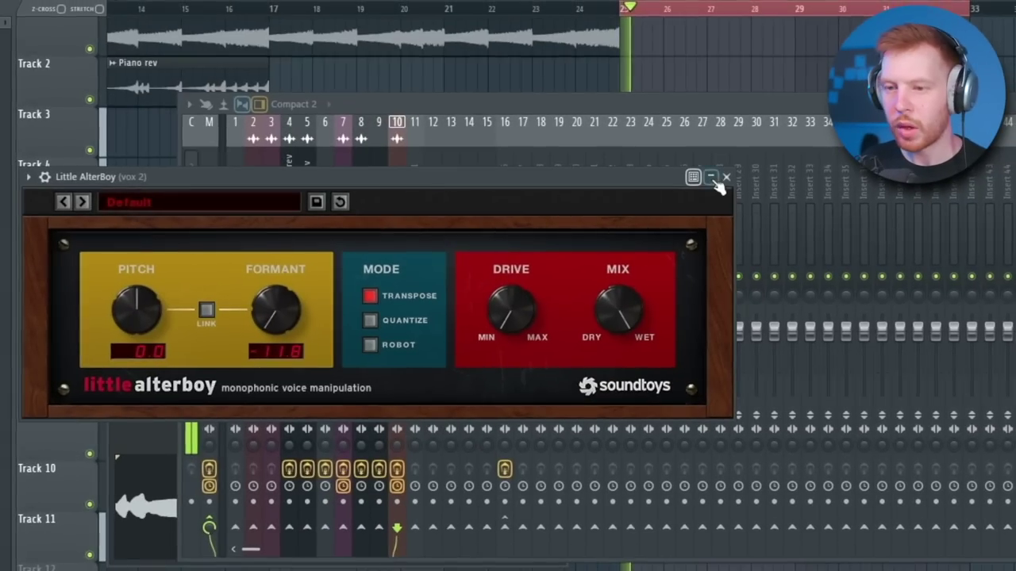
- Close the Little AlterBoy and Dirty Filter effect windows of vox 2
left_click(725, 177)
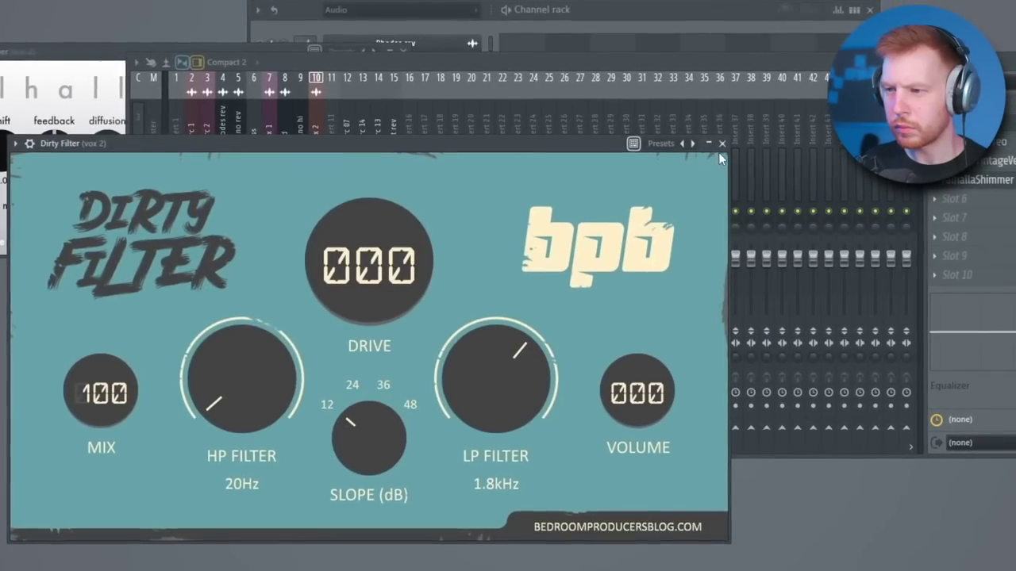
left_click(722, 143)
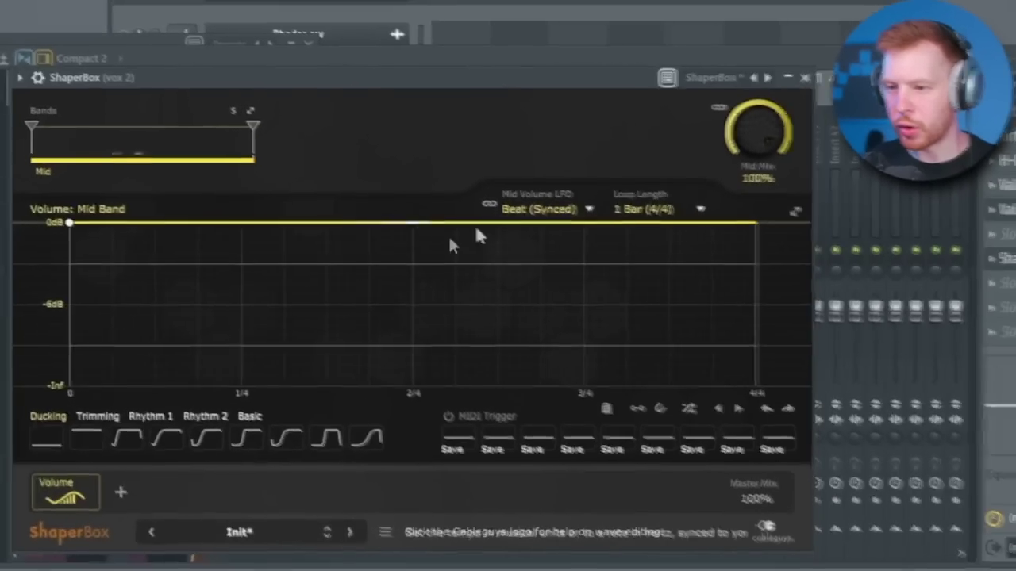
- Apply a gradually rising ducking curve to vox 2 in ShaperBox with a 1/4 loop length and adjust the mid band's mix
left_click(211, 437)
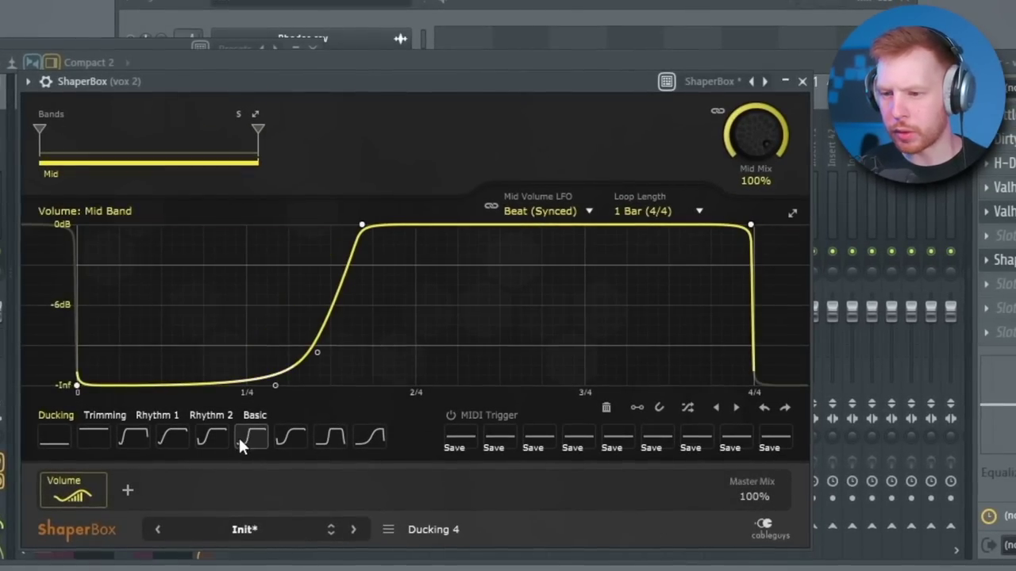
left_click(643, 211)
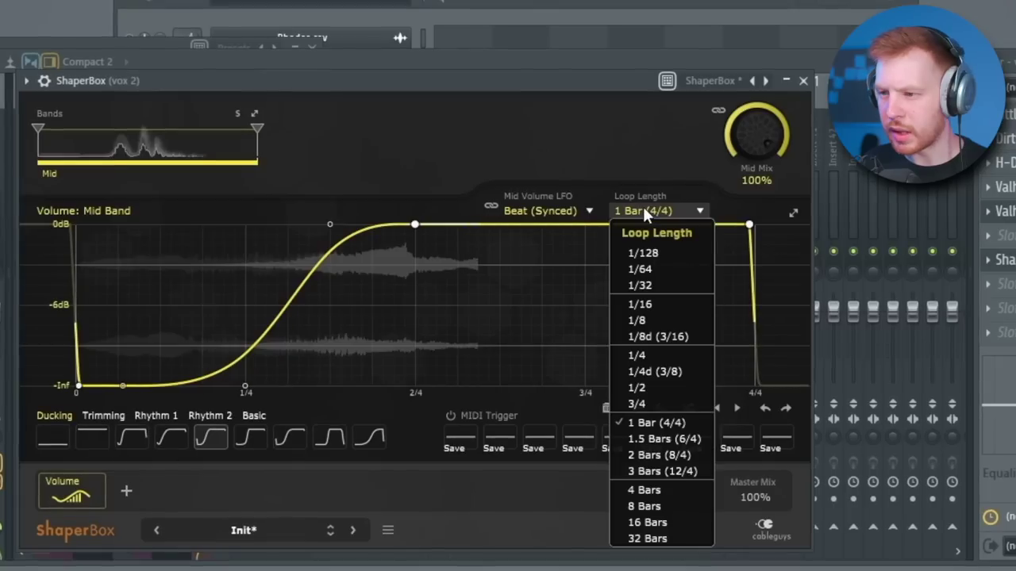
left_click(649, 357)
mouse_move(758, 133)
left_mouse_down()
mouse_move(758, 159)
mouse_move(765, 137)
left_mouse_up()
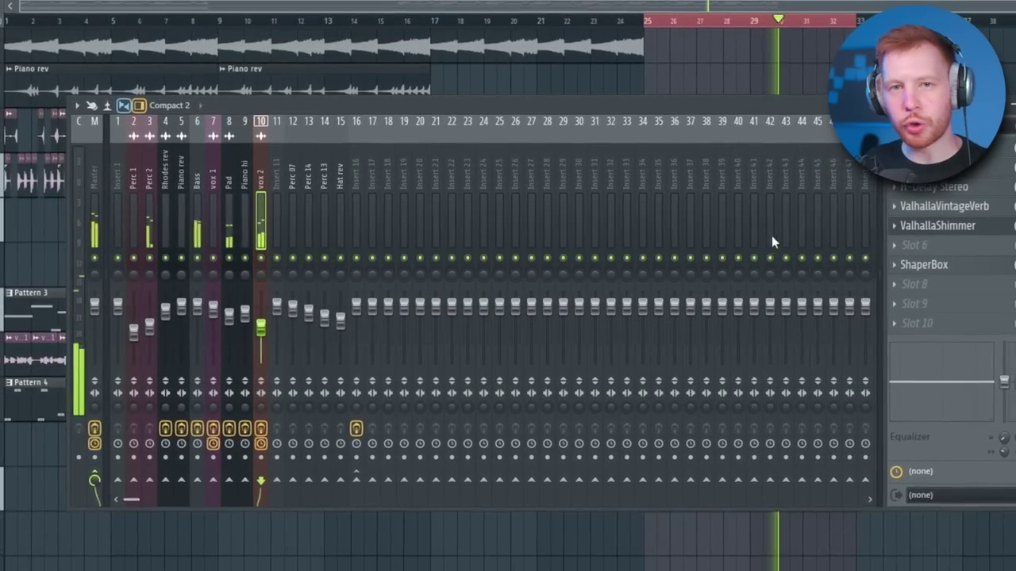
- Open the PanCake2 panning effect on vox 2, adjust its mix amount and toggle playback
left_click(913, 284)
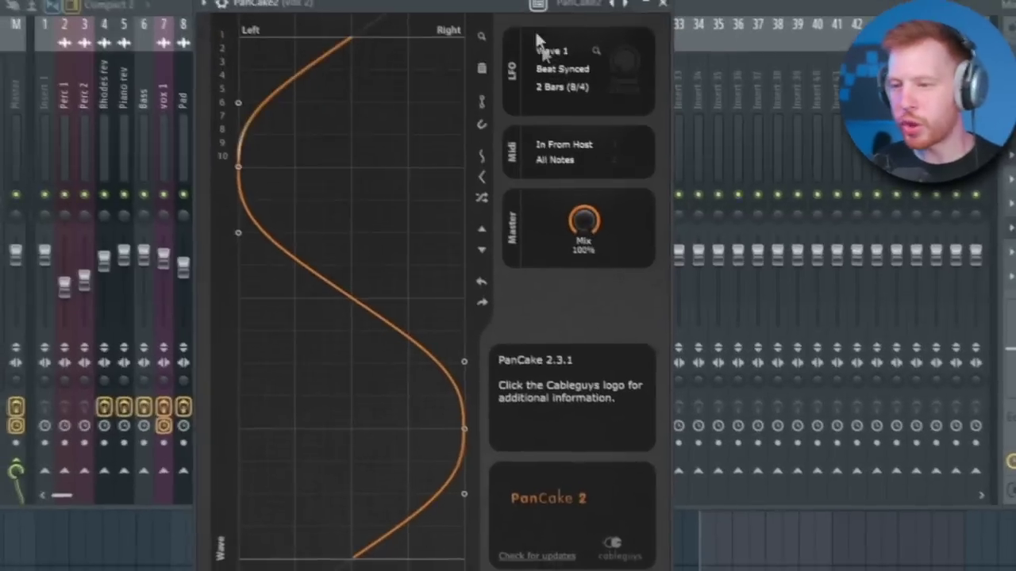
left_click_drag(578, 221, 579, 220)
key("space")
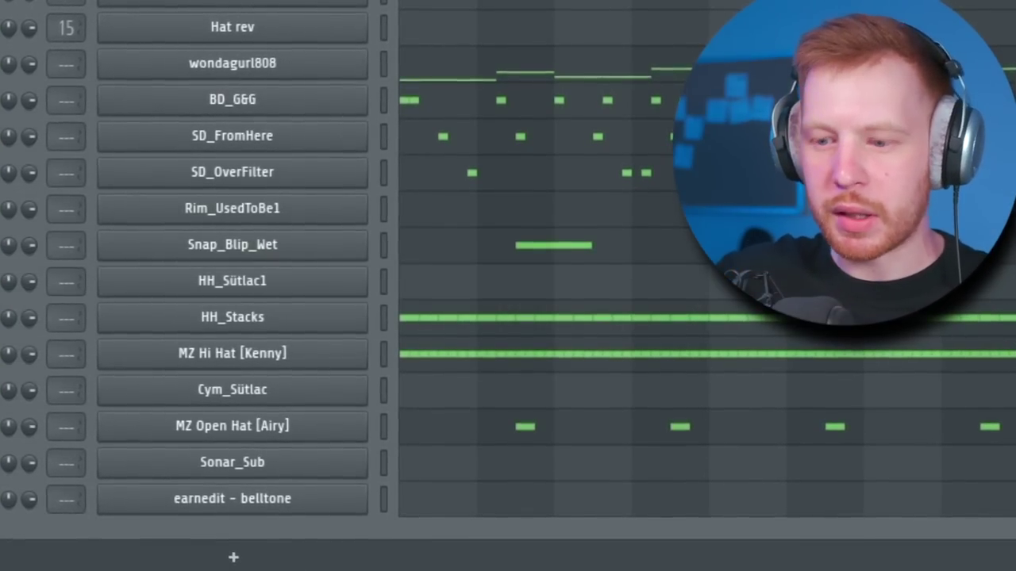
- Set the earnedit - belltone sample's time-stretching mode to Stretch, choose its stretch time from the presets and open its envelope settings
left_click(385, 499)
left_click(341, 502)
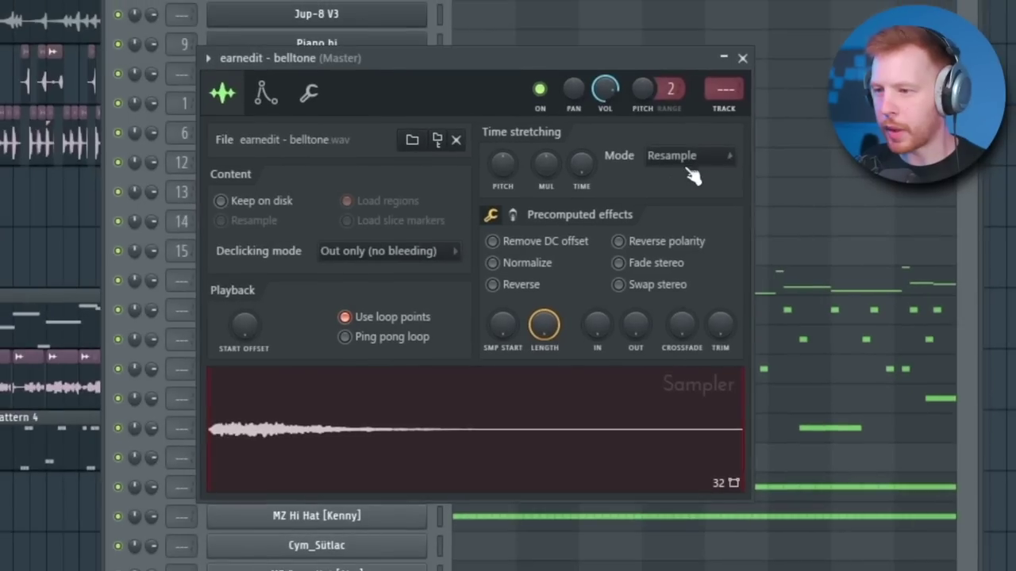
left_click(687, 159)
left_click(677, 208)
right_click(583, 158)
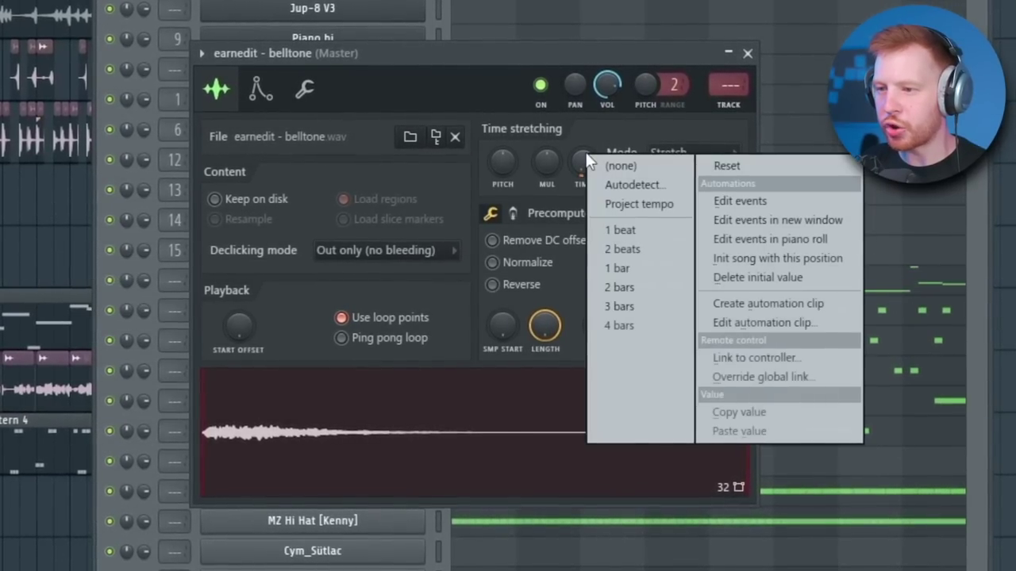
left_click(628, 296)
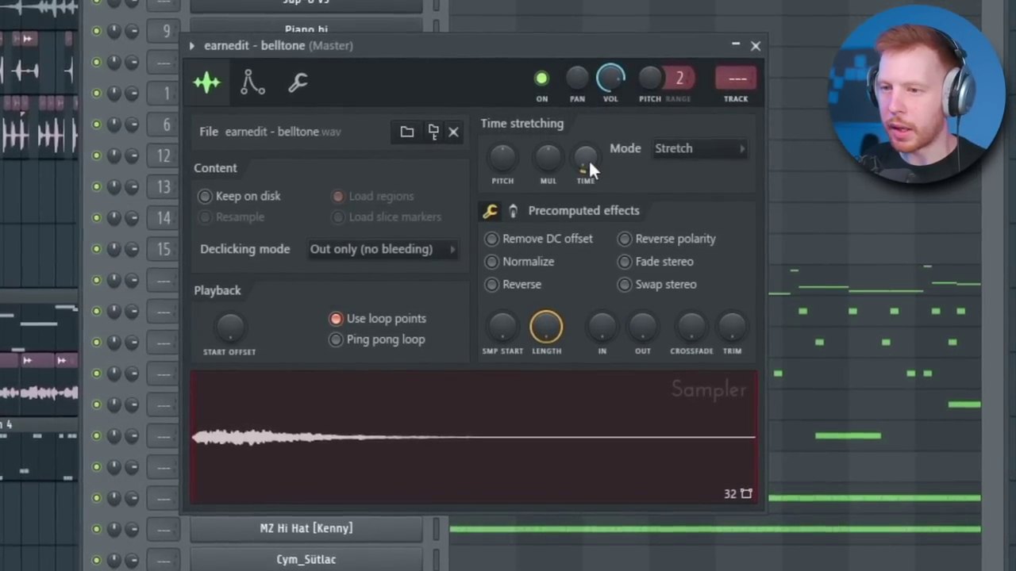
left_click(256, 85)
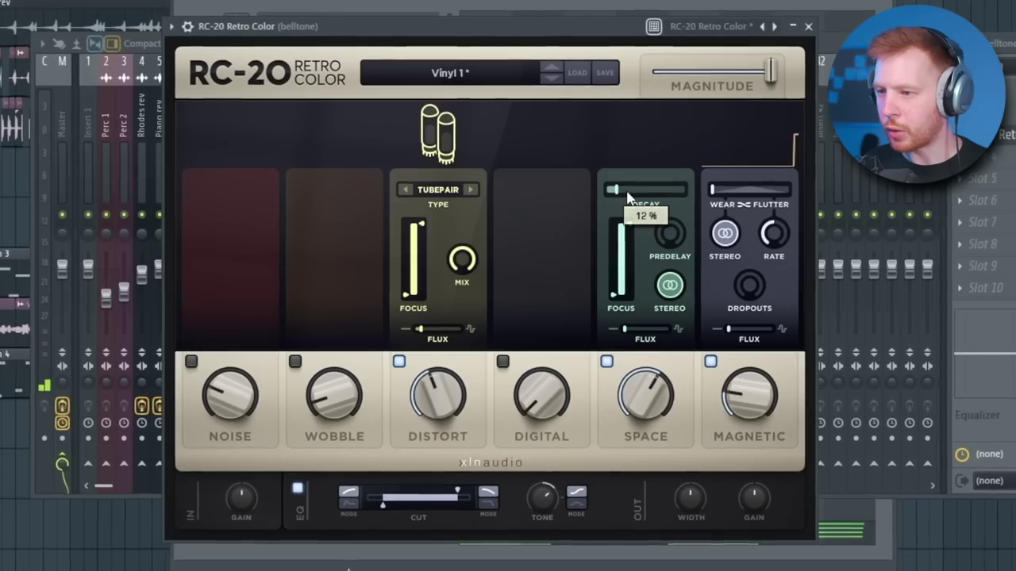
- Increase the Space decay in RC-20 Retro Color on the belltone track and toggle playback of the arrangement
left_click_drag(624, 190, 637, 191)
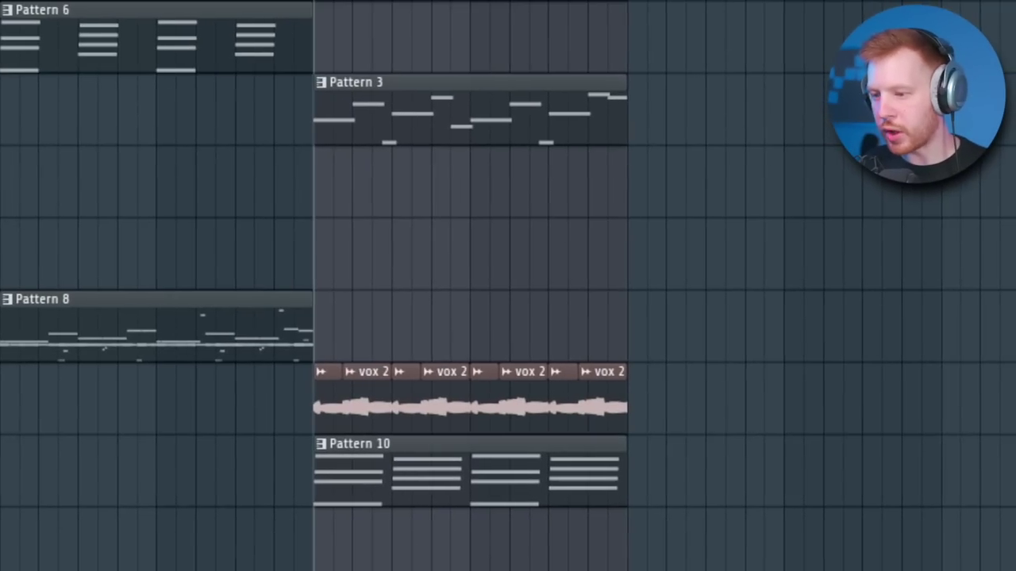
key("space")
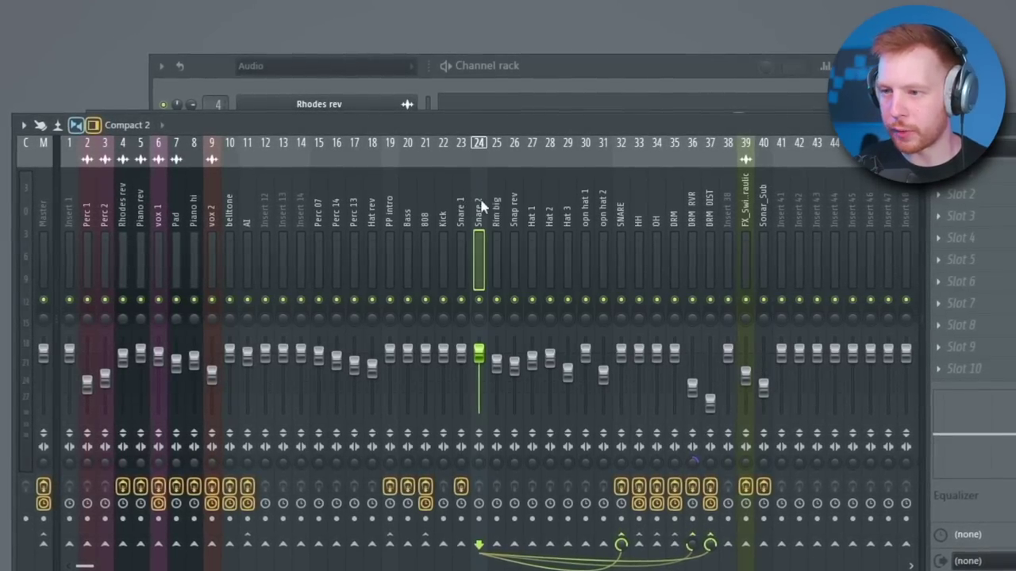
- Examine the mixer inserts of the 808 and Hat rev tracks
left_click(436, 199)
left_click(371, 198)
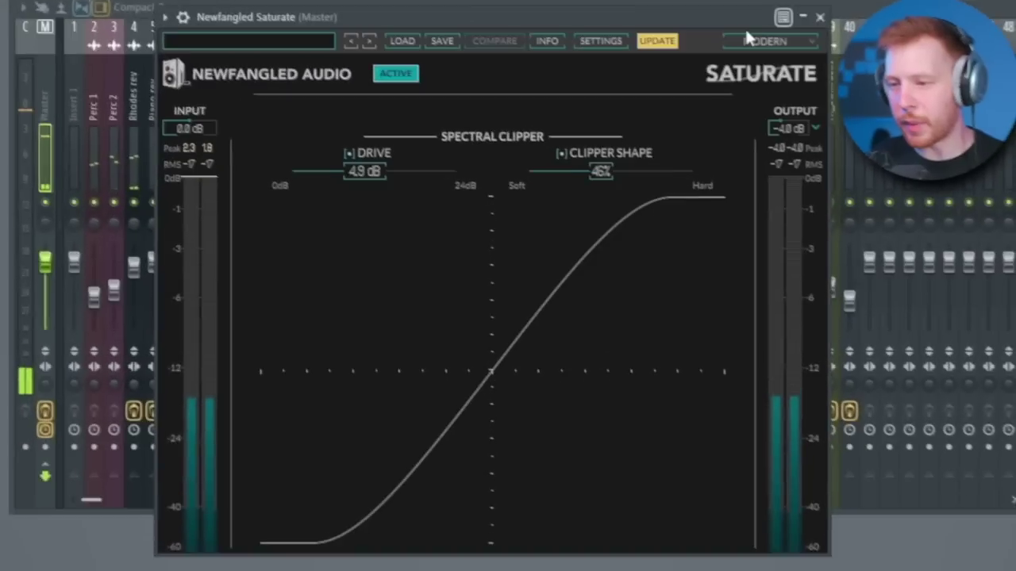